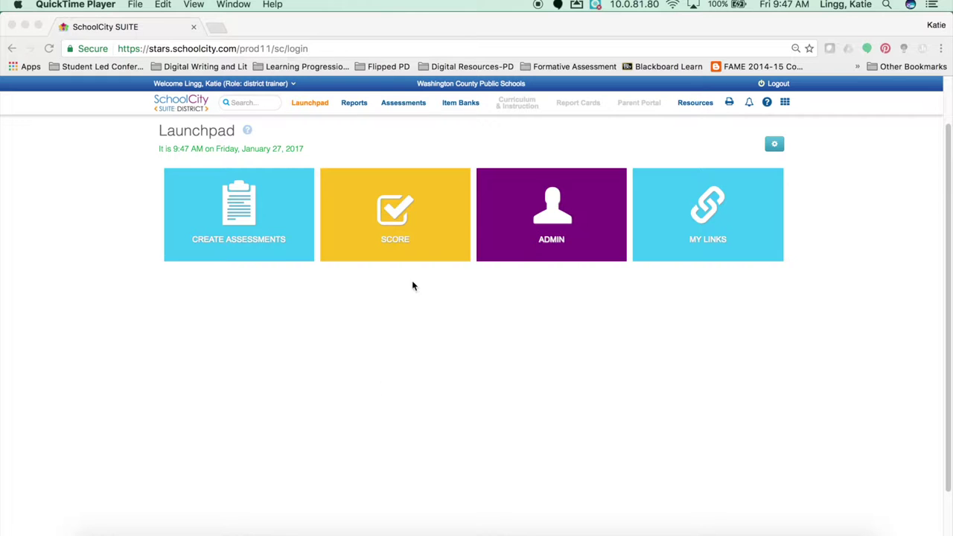
Step: Open the Item Banks and browse the Maryland Measured Progress bank's items
{"action": "left_click", "coordinate": [461, 111]}
{"action": "left_click", "coordinate": [460, 108]}
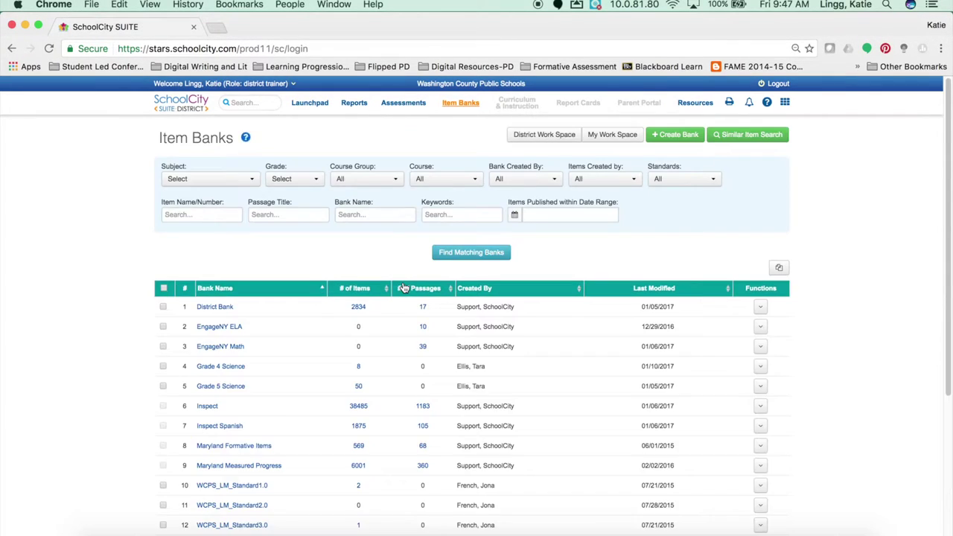
{"action": "scroll", "coordinate": [390, 329], "scroll_direction": "down", "scroll_amount": 3}
{"action": "scroll", "coordinate": [390, 333], "scroll_direction": "down", "scroll_amount": 2}
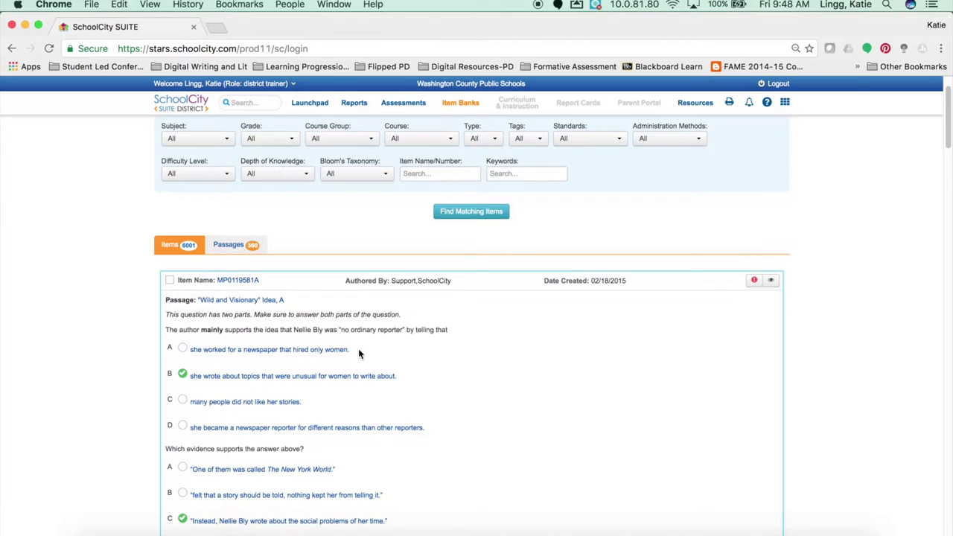
Step: Copy the first part of the Nellie Bly two-part question, including its instructions and answer choices A to D
{"action": "scroll", "coordinate": [325, 236], "scroll_direction": "up", "scroll_amount": 1}
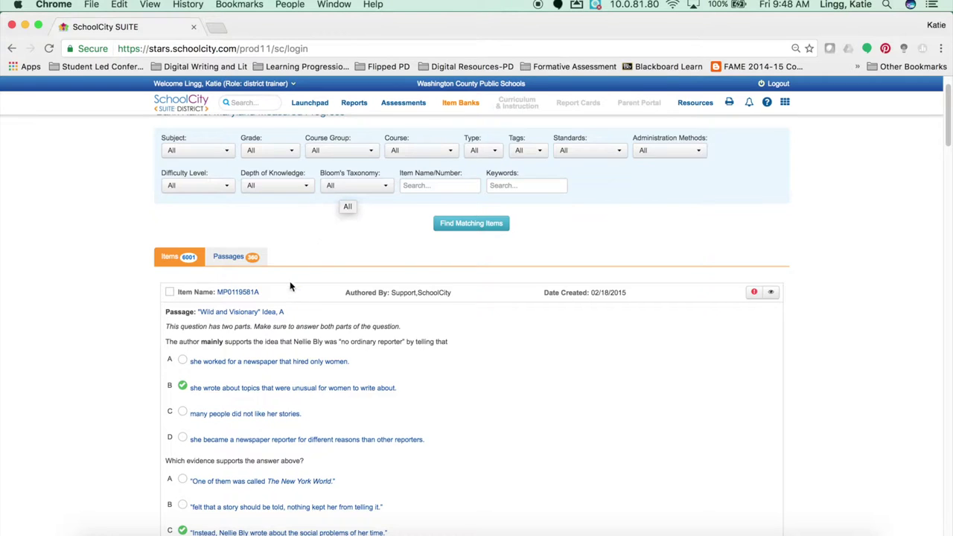
{"action": "scroll", "coordinate": [289, 288], "scroll_direction": "down", "scroll_amount": 2}
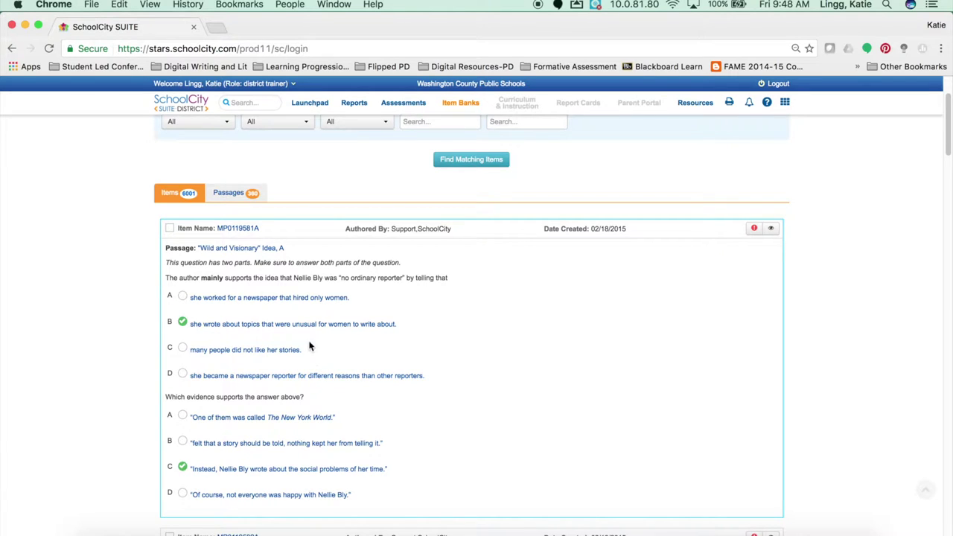
{"action": "left_click_drag", "start_coordinate": [166, 262], "coordinate": [433, 377]}
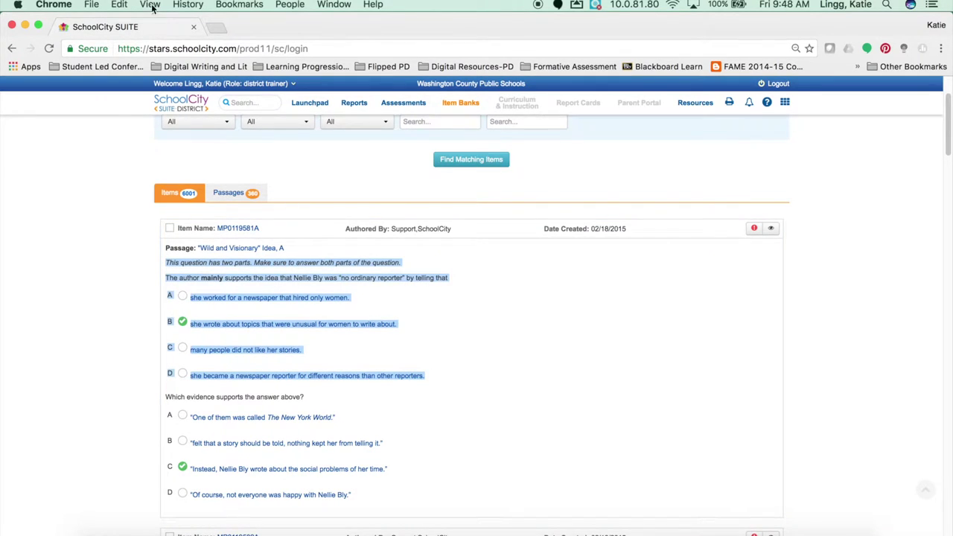
{"action": "left_click", "coordinate": [119, 4]}
{"action": "left_click", "coordinate": [128, 66]}
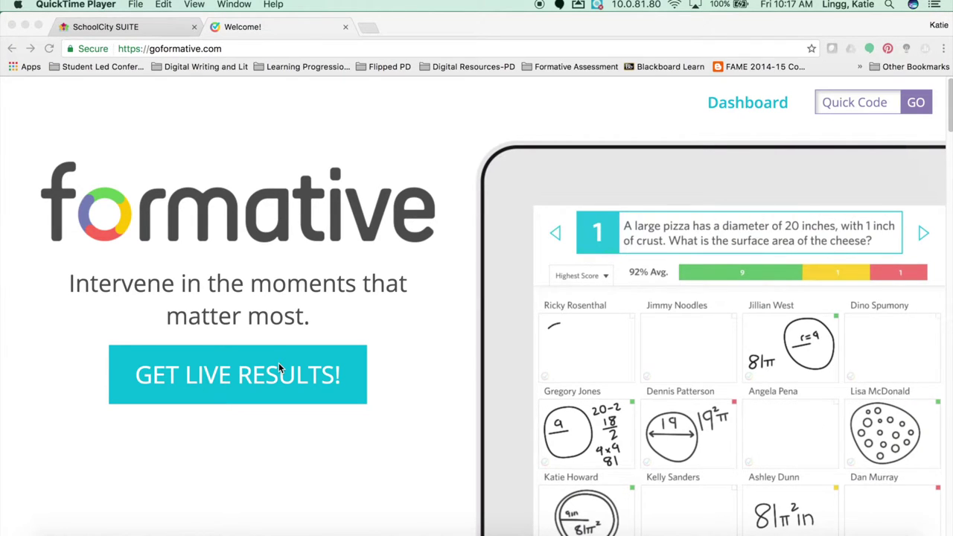
Step: Create a new assignment in Formative and title it "Wild and Visionary"
{"action": "left_click", "coordinate": [750, 104]}
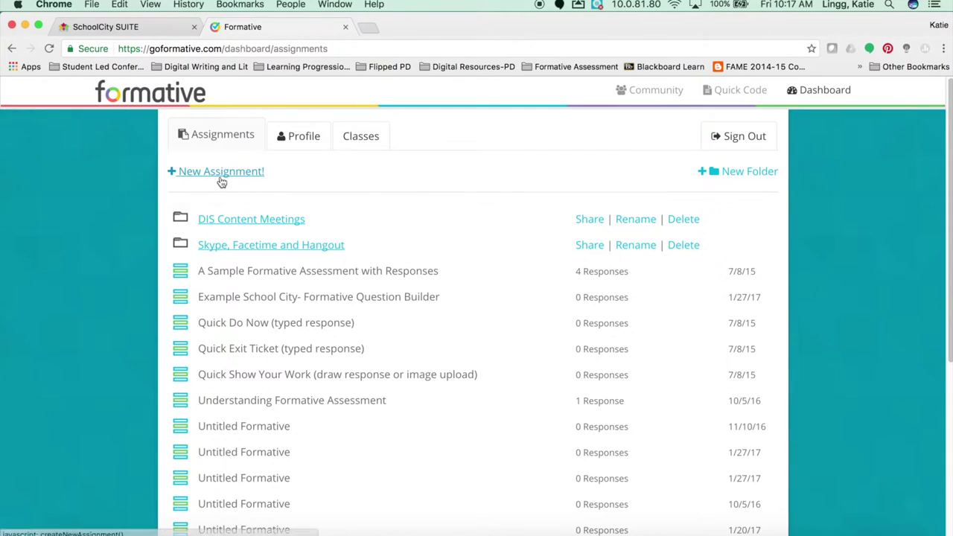
{"action": "left_click", "coordinate": [220, 179]}
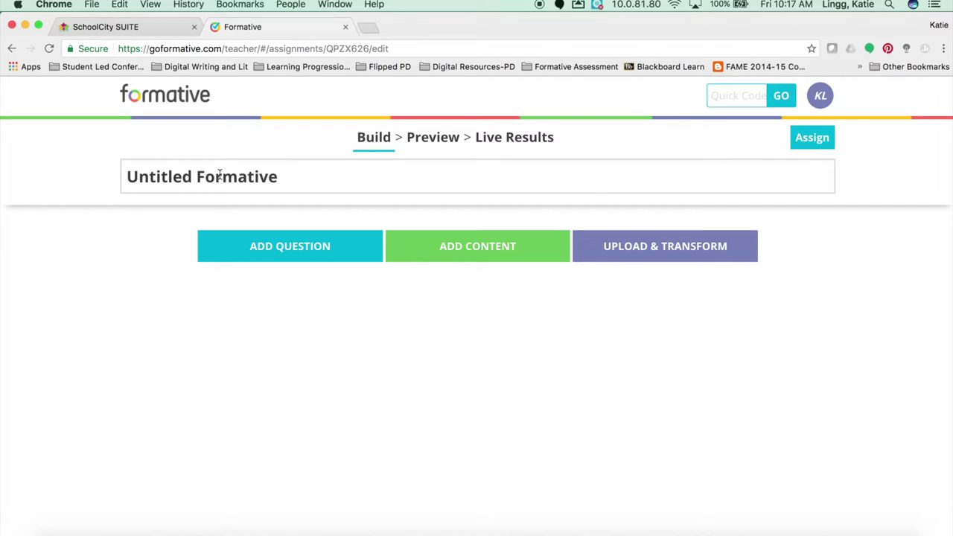
{"action": "triple_click", "coordinate": [218, 179]}
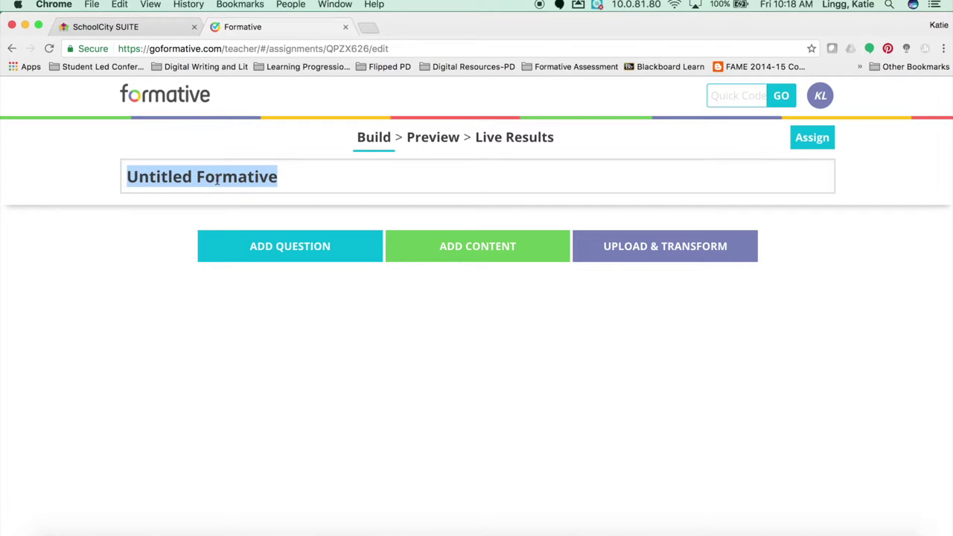
{"action": "type", "text": "Wild and Visio"}
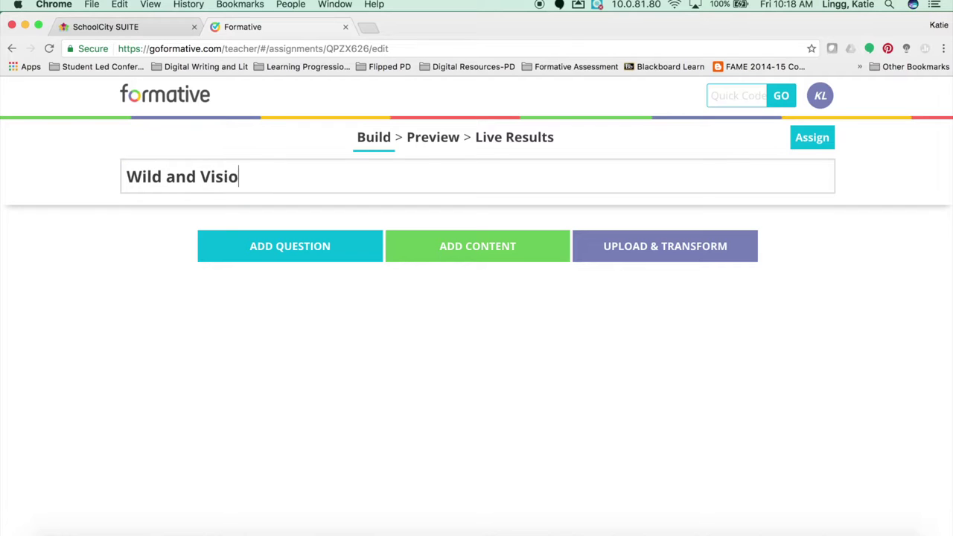
{"action": "type", "text": "nary"}
Step: Add a text block to the assignment and title it "Wild and Visionary Ideas"
{"action": "left_click", "coordinate": [455, 254]}
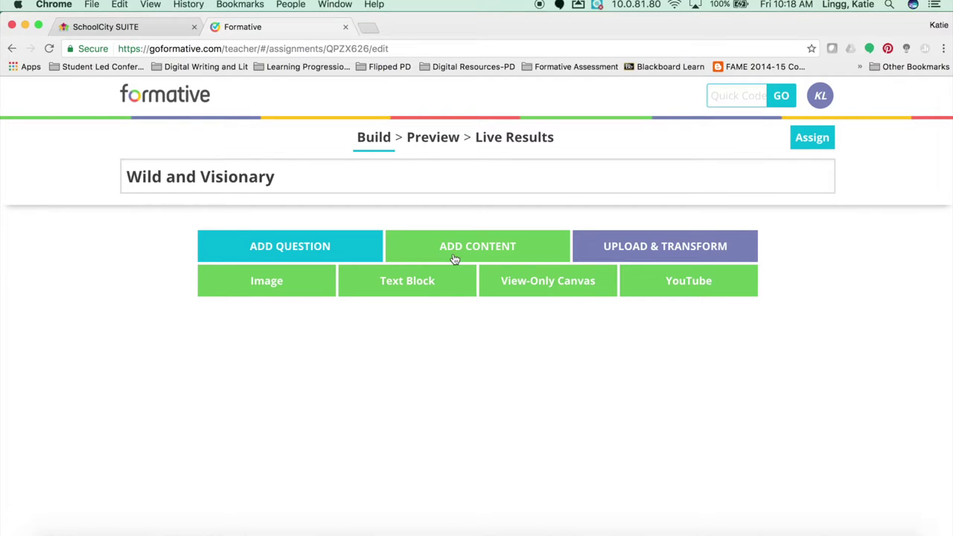
{"action": "left_click", "coordinate": [423, 287]}
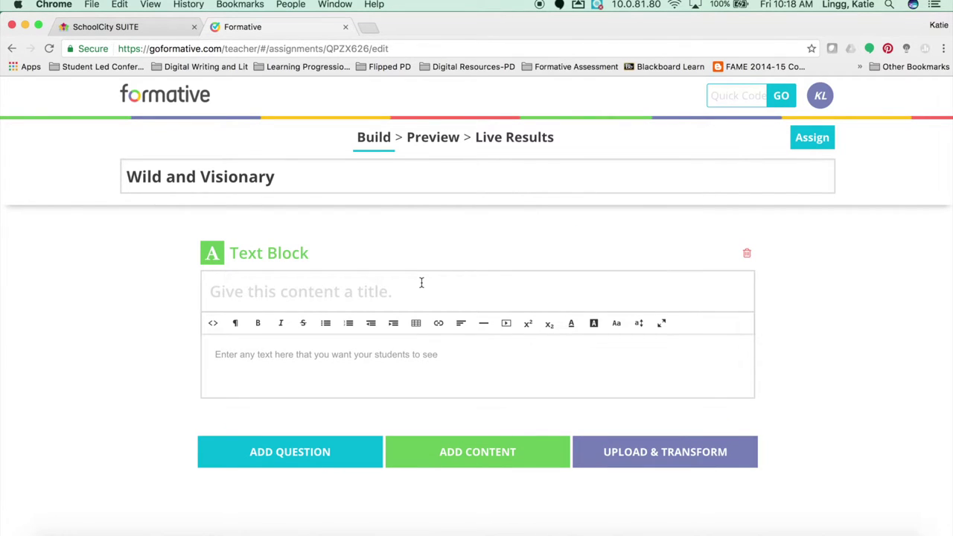
{"action": "left_click", "coordinate": [356, 292]}
{"action": "type", "text": "Wild and Vi"}
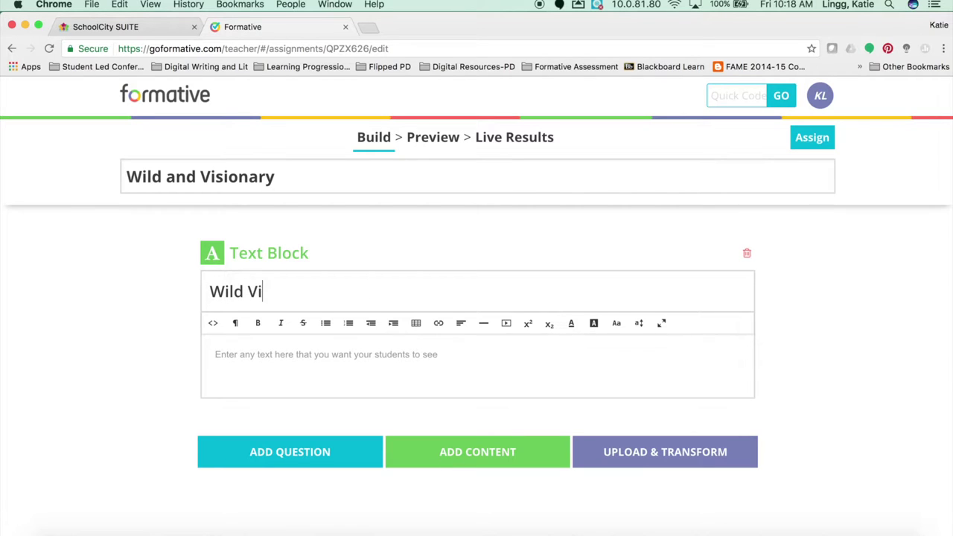
{"action": "key", "text": "BackSpace"}
{"action": "key", "text": "BackSpace"}
{"action": "type", "text": "and Visi"}
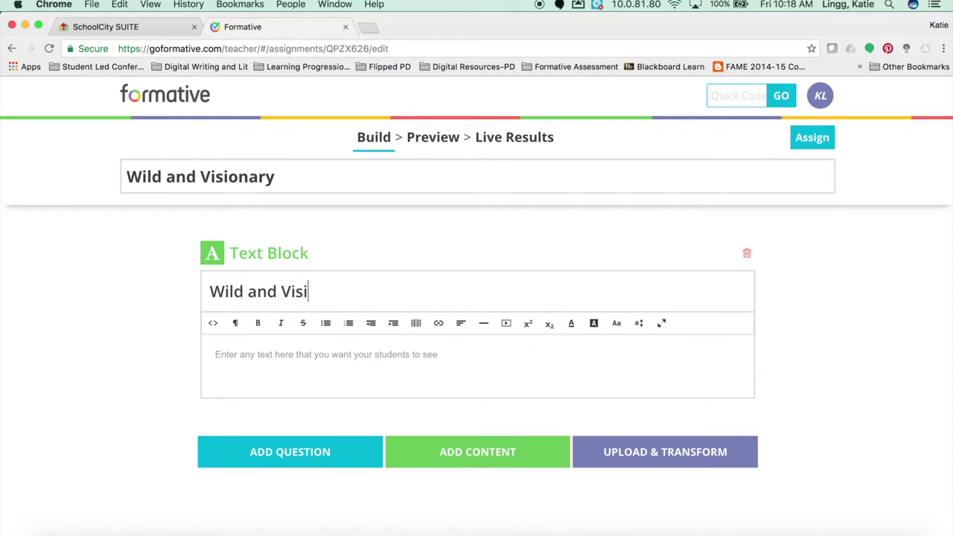
{"action": "type", "text": "onary Ideas"}
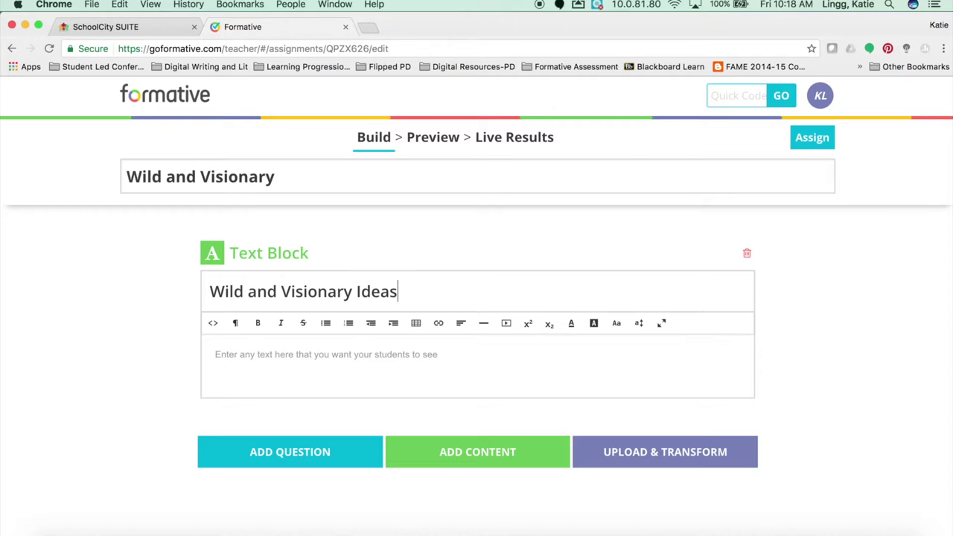
Step: Switch to SchoolCity and copy the entire "Wild and Visionary" Idea passage, from its introduction through the copyright line
{"action": "left_click", "coordinate": [151, 29]}
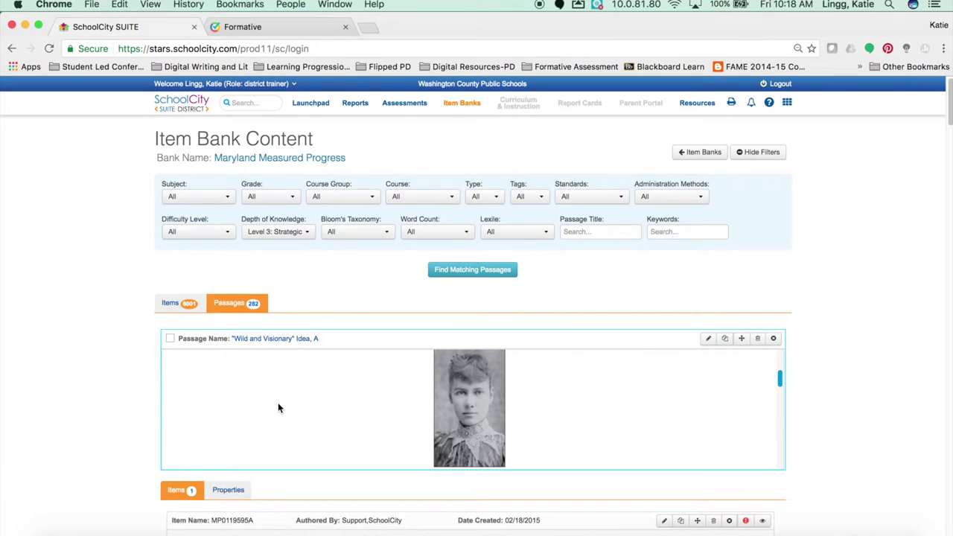
{"action": "scroll", "coordinate": [279, 408], "scroll_direction": "up", "scroll_amount": 3}
{"action": "left_click_drag", "start_coordinate": [166, 358], "coordinate": [600, 458]}
{"action": "scroll", "coordinate": [298, 420], "scroll_direction": "down", "scroll_amount": 10}
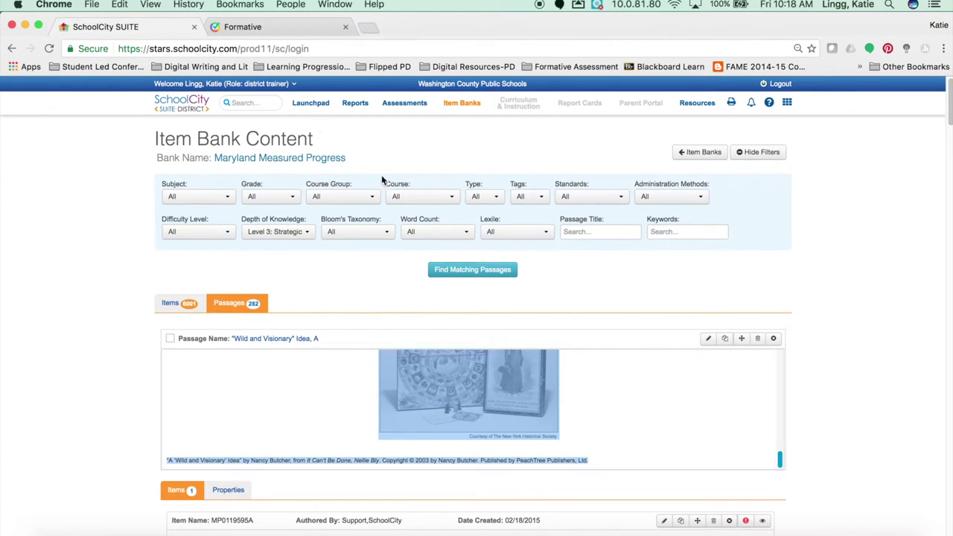
{"action": "left_click", "coordinate": [123, 6]}
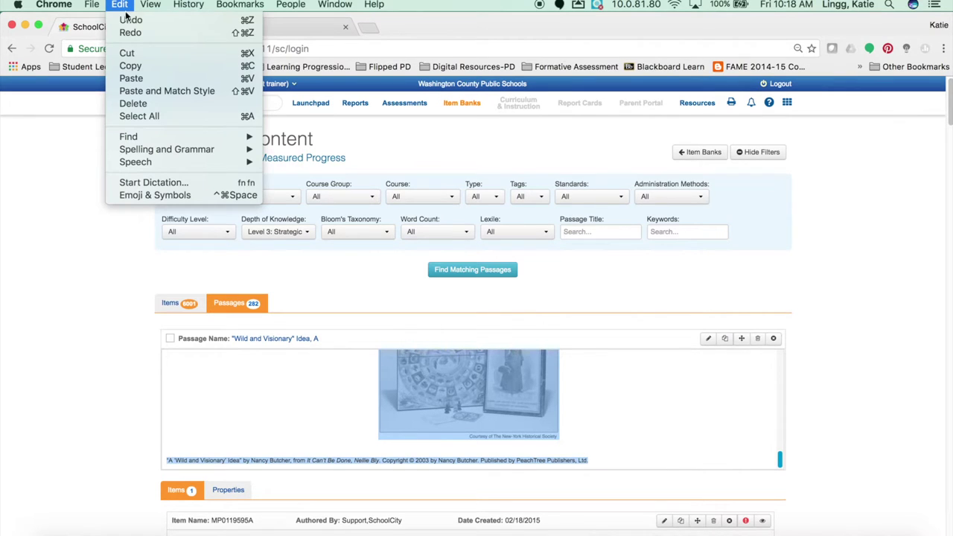
{"action": "left_click", "coordinate": [131, 66]}
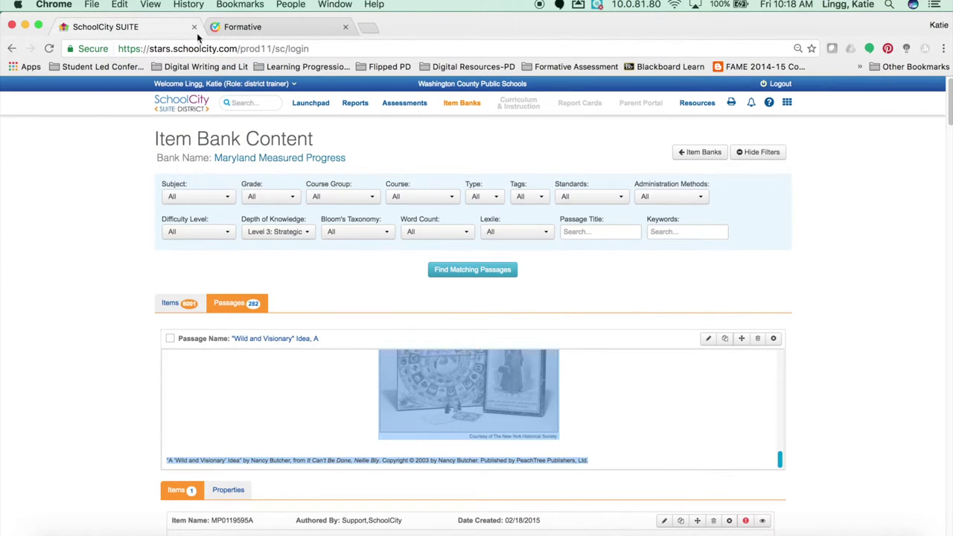
Step: Return to Formative and paste the copied passage into the text block's body
{"action": "left_click", "coordinate": [240, 28]}
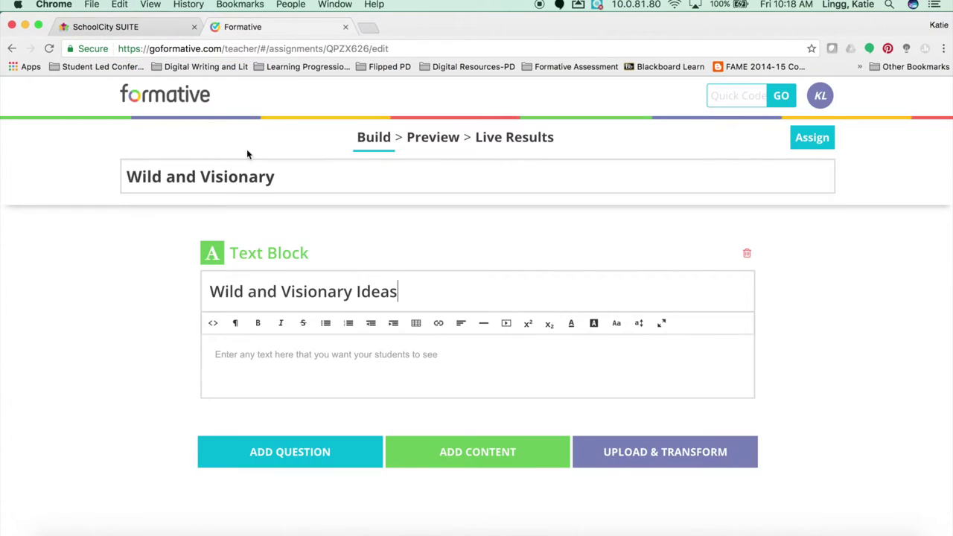
{"action": "left_click", "coordinate": [230, 355]}
{"action": "left_click", "coordinate": [120, 5]}
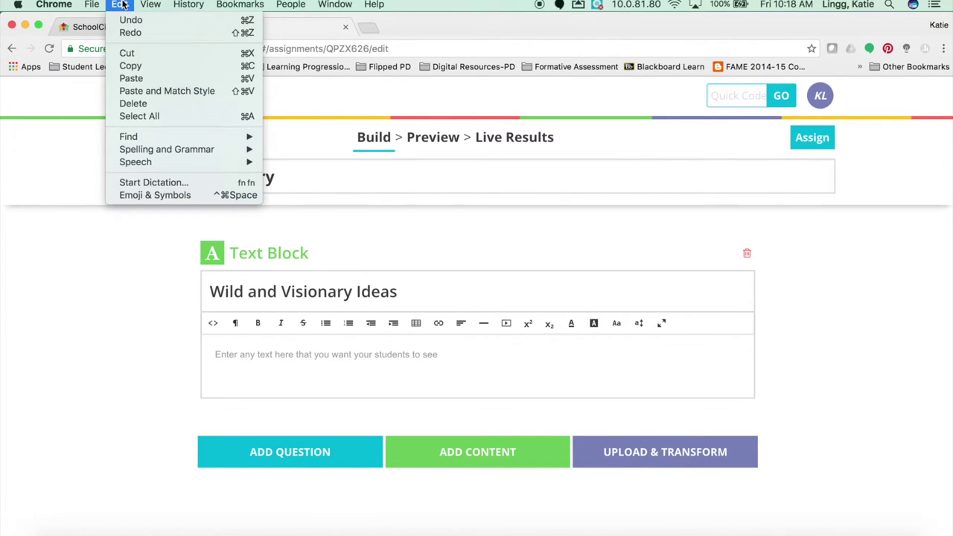
{"action": "left_click", "coordinate": [131, 78]}
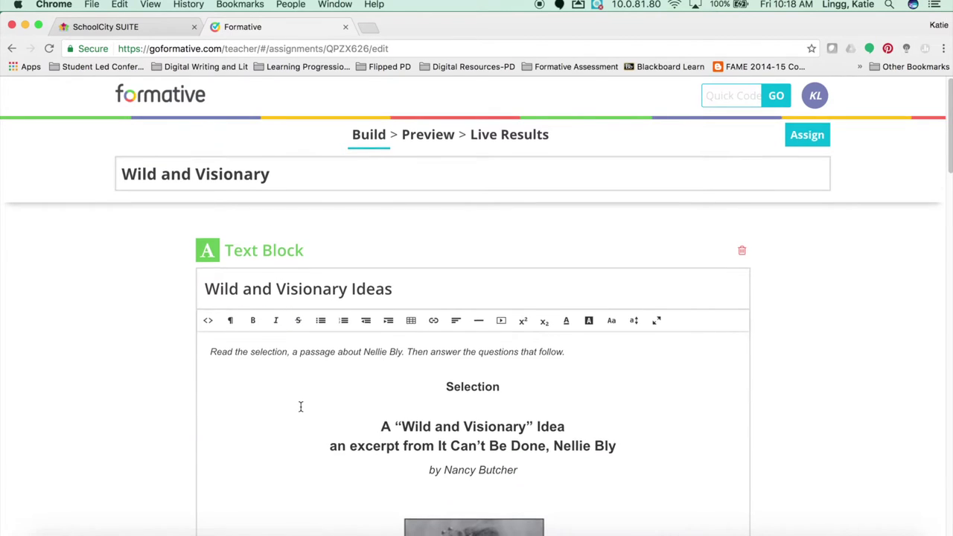
{"action": "scroll", "coordinate": [301, 407], "scroll_direction": "down", "scroll_amount": 10}
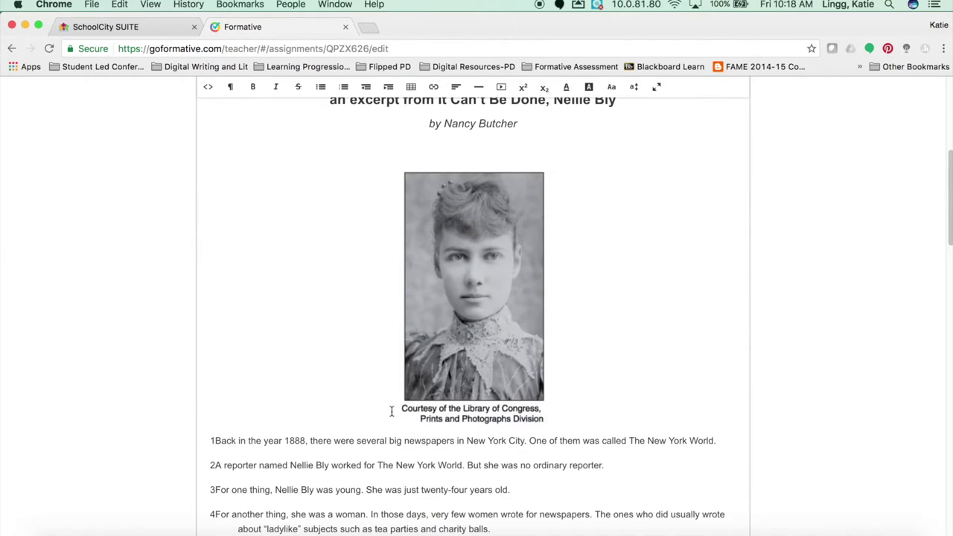
Step: Add a Short Answer question below the passage text block
{"action": "scroll", "coordinate": [438, 341], "scroll_direction": "down", "scroll_amount": 20}
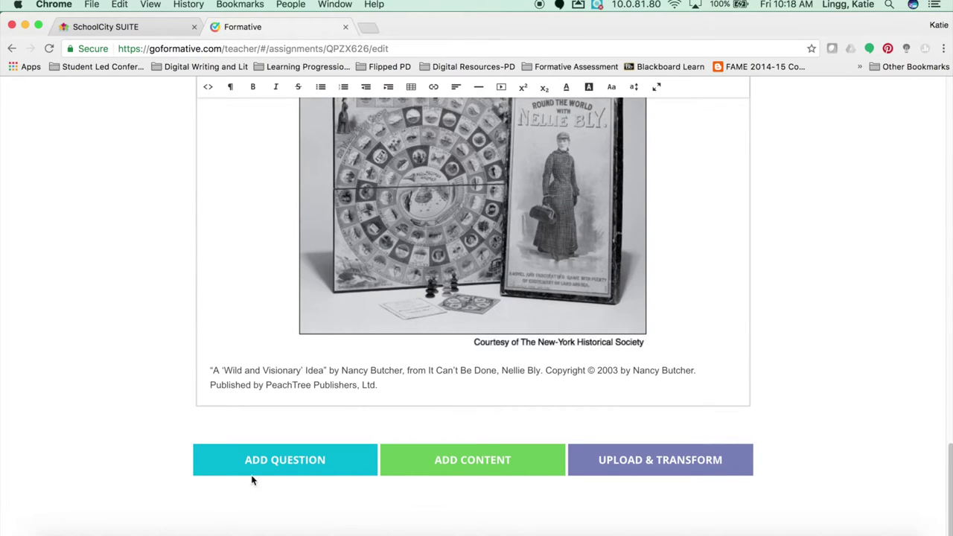
{"action": "left_click", "coordinate": [266, 462]}
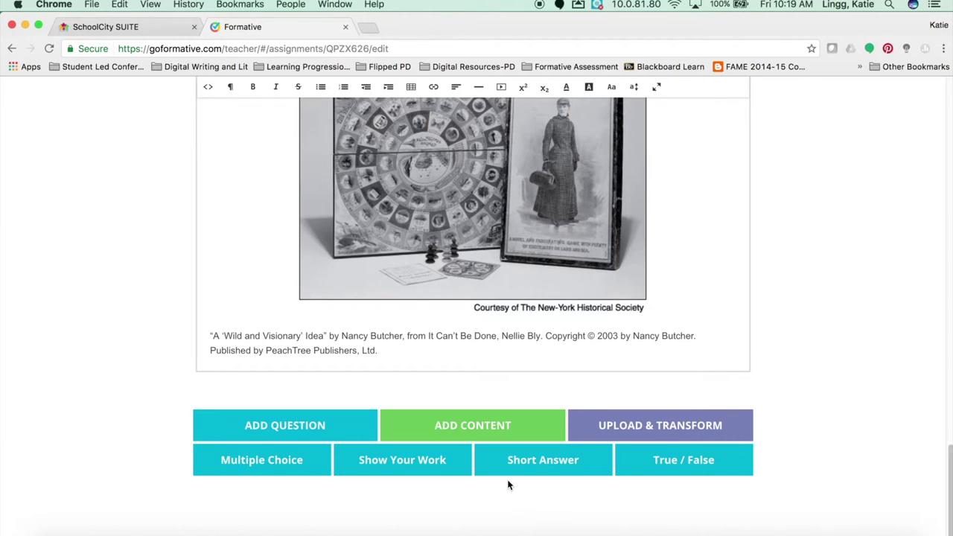
{"action": "left_click", "coordinate": [524, 468]}
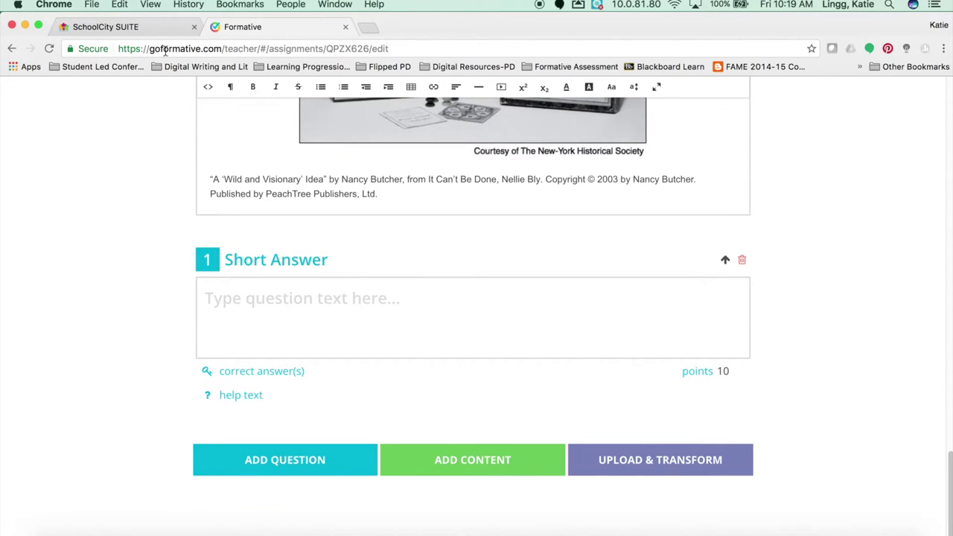
Step: Switch to SchoolCity and copy the passage's item prompt about how the author supports the idea that Nellie Bly was "wild and visionary."
{"action": "left_click", "coordinate": [154, 29]}
{"action": "scroll", "coordinate": [282, 324], "scroll_direction": "down", "scroll_amount": 5}
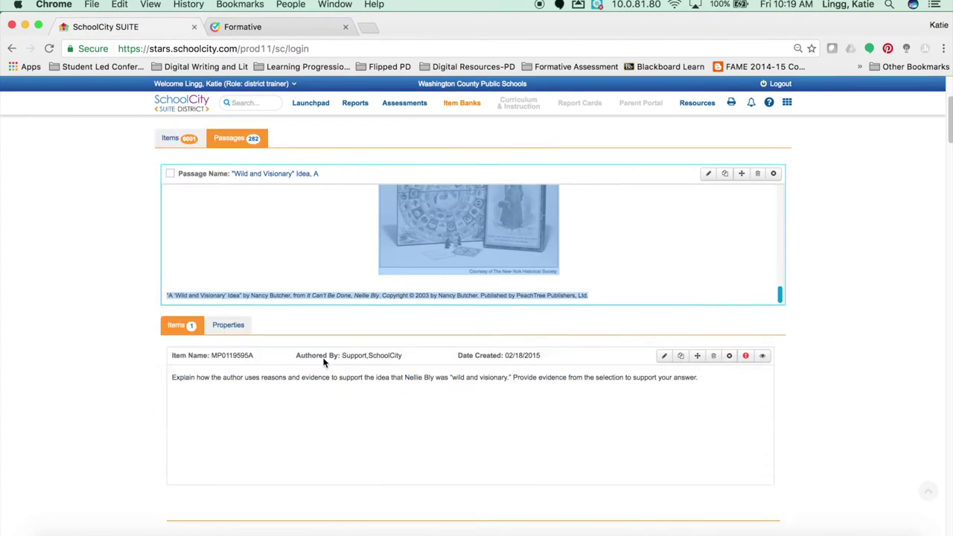
{"action": "left_click_drag", "start_coordinate": [174, 283], "coordinate": [686, 291]}
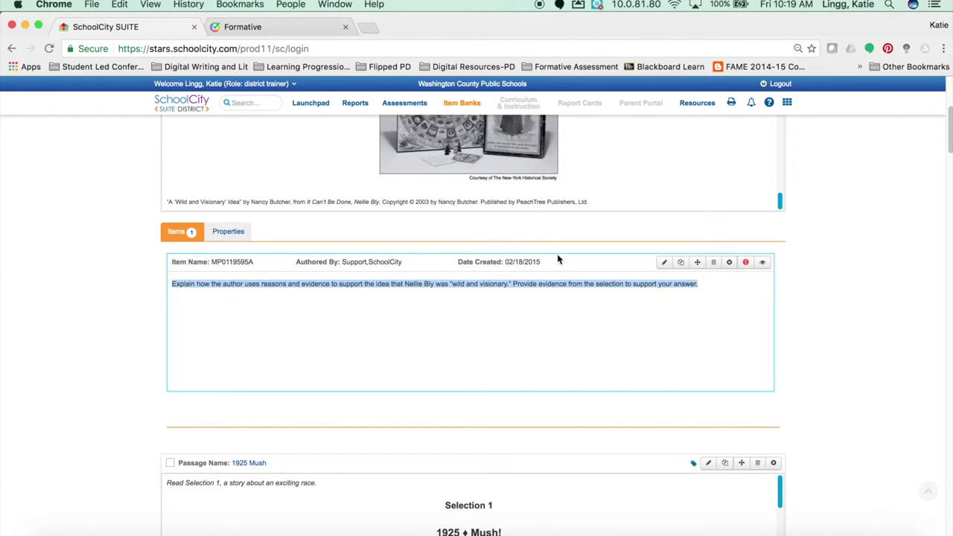
{"action": "left_click", "coordinate": [120, 5]}
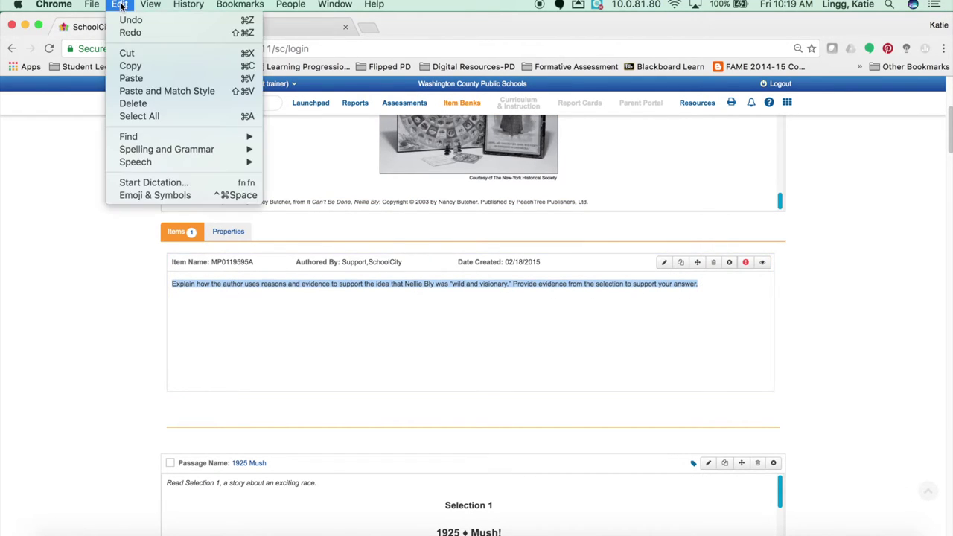
{"action": "left_click", "coordinate": [130, 67]}
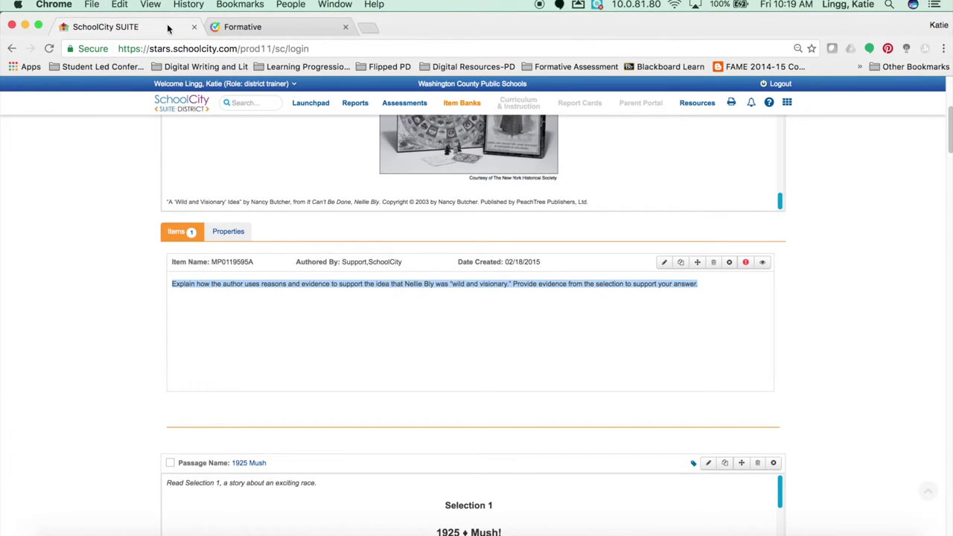
Step: Return to Formative and paste the copied prompt as the Short Answer question's text
{"action": "left_click", "coordinate": [260, 31]}
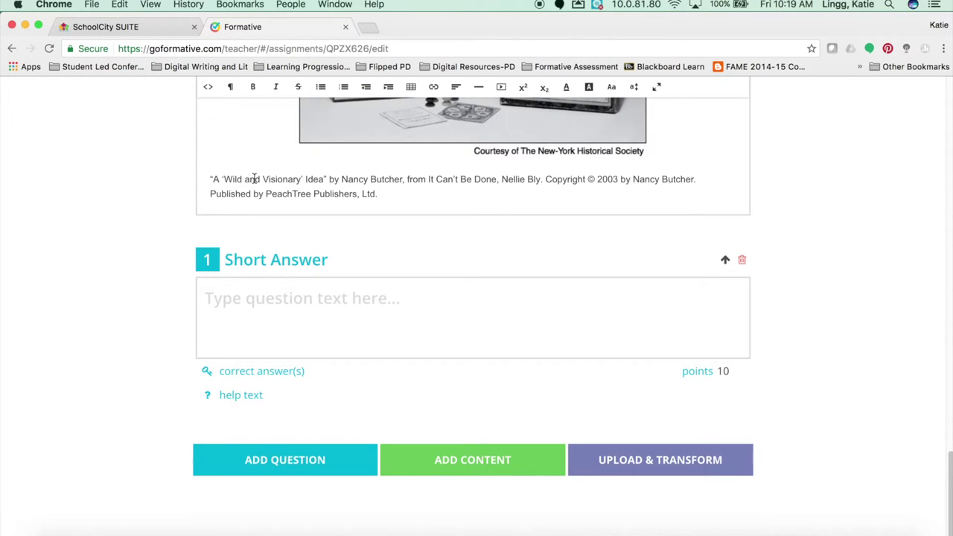
{"action": "left_click", "coordinate": [220, 300]}
{"action": "left_click", "coordinate": [121, 5]}
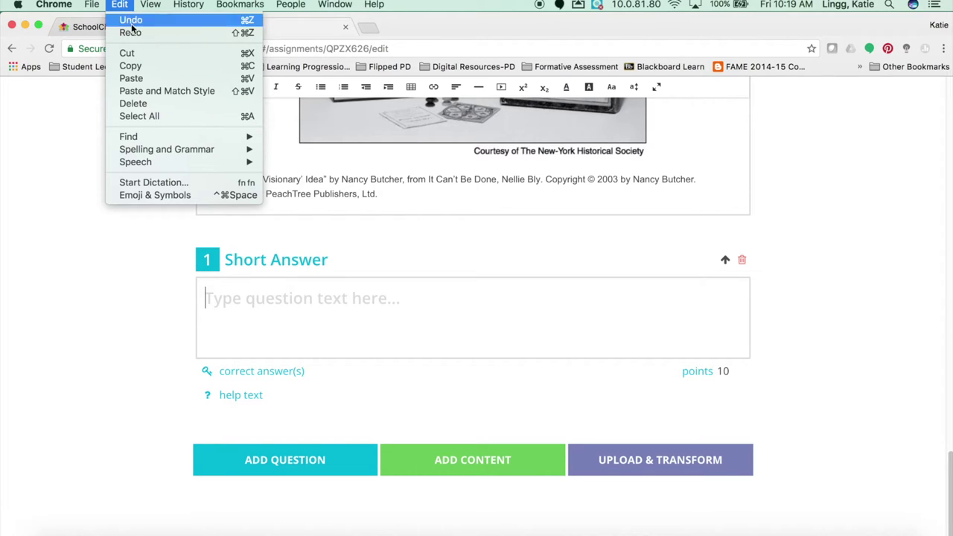
{"action": "left_click", "coordinate": [131, 78]}
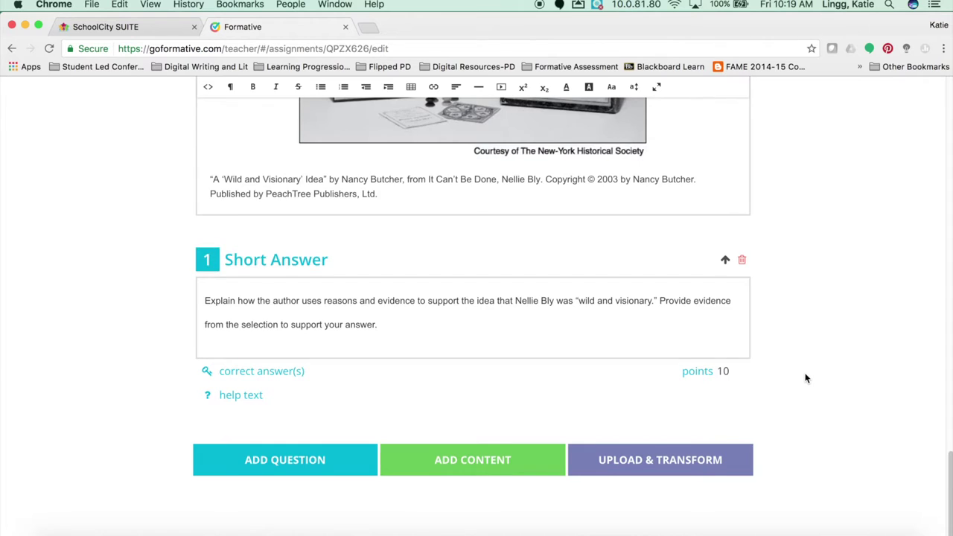
Step: Open the assign options for the Wild and Visionary assignment
{"action": "scroll", "coordinate": [808, 376], "scroll_direction": "up", "scroll_amount": 20}
{"action": "scroll", "coordinate": [808, 376], "scroll_direction": "up", "scroll_amount": 5}
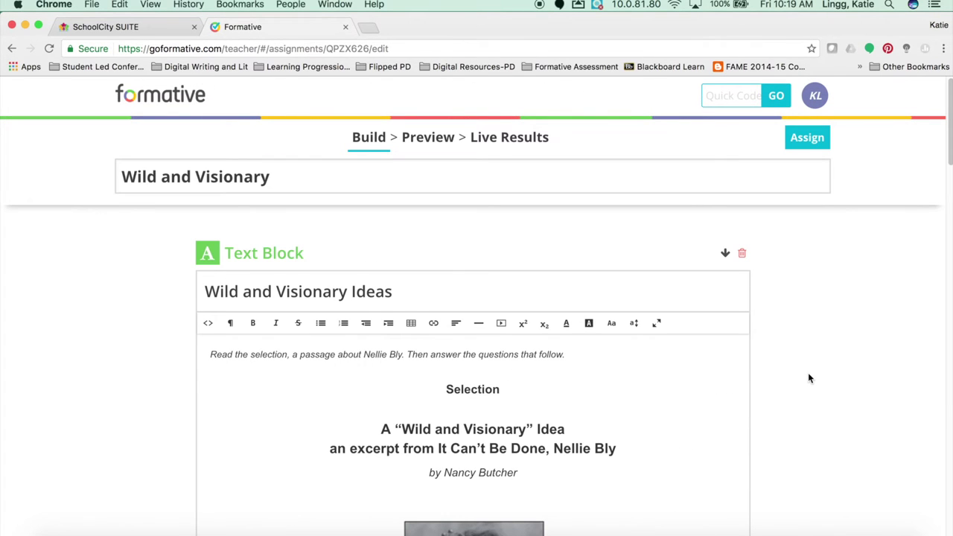
{"action": "left_click", "coordinate": [805, 144]}
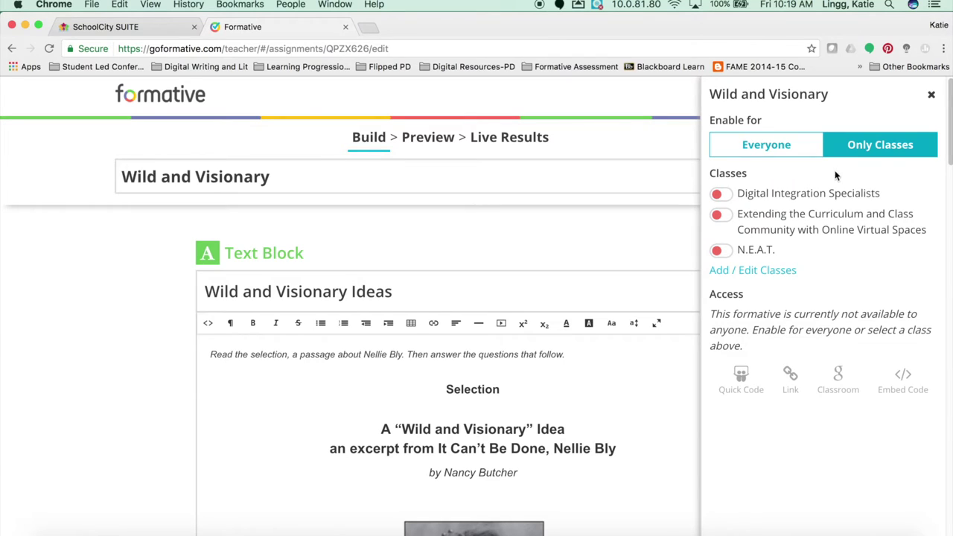
Step: Enable the Wild and Visionary assignment for everyone and close the assign options
{"action": "left_click", "coordinate": [775, 151]}
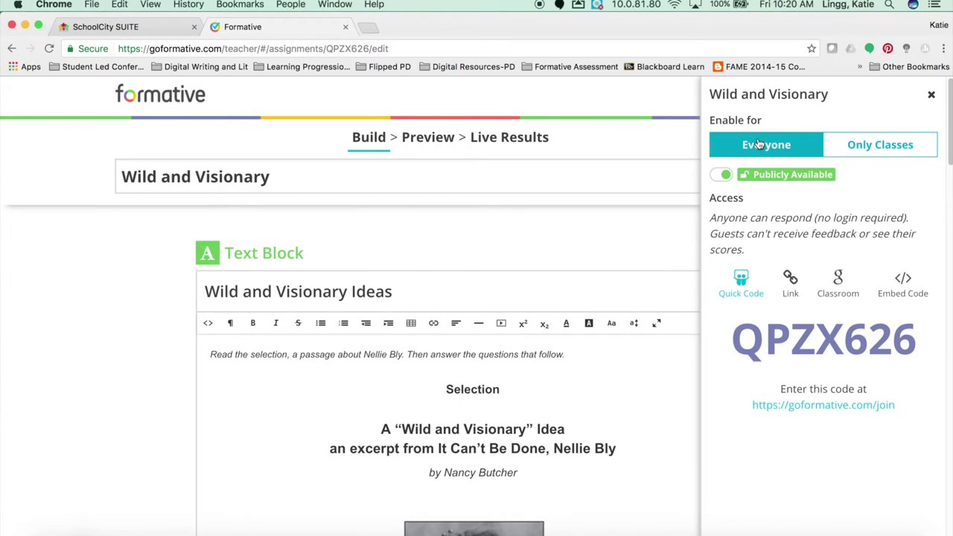
{"action": "left_click", "coordinate": [930, 98]}
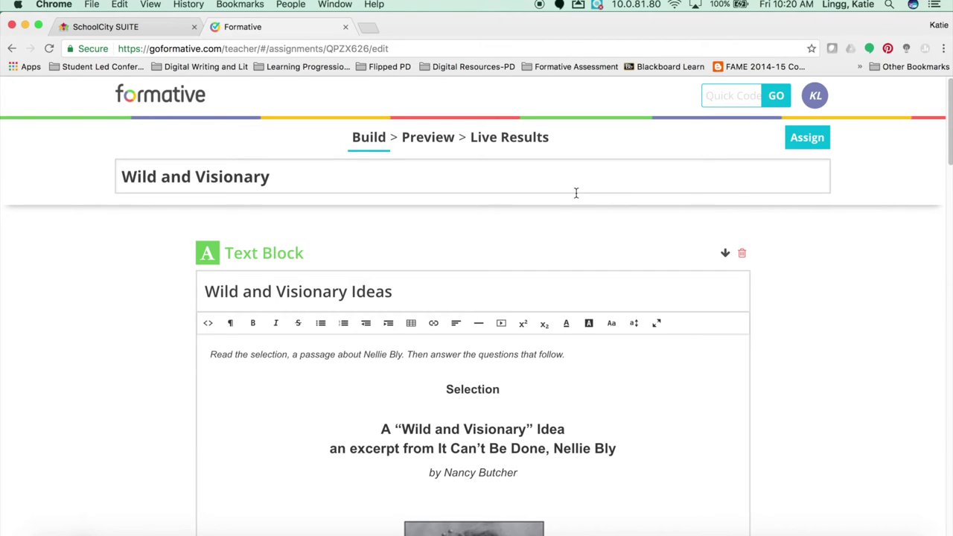
Step: Open the assignment's live results and look through the whole passage text block in the Single Question view
{"action": "left_click", "coordinate": [524, 141]}
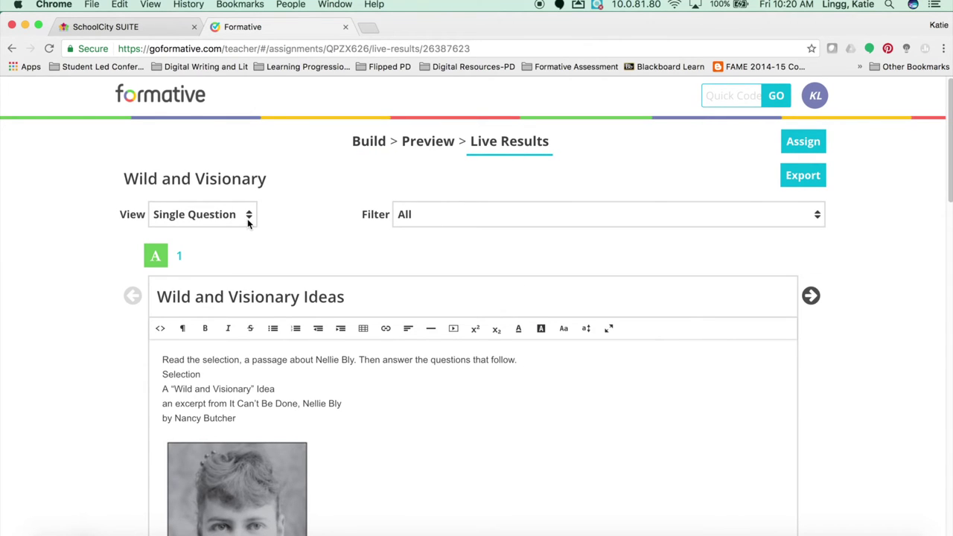
{"action": "scroll", "coordinate": [385, 417], "scroll_direction": "down", "scroll_amount": 5}
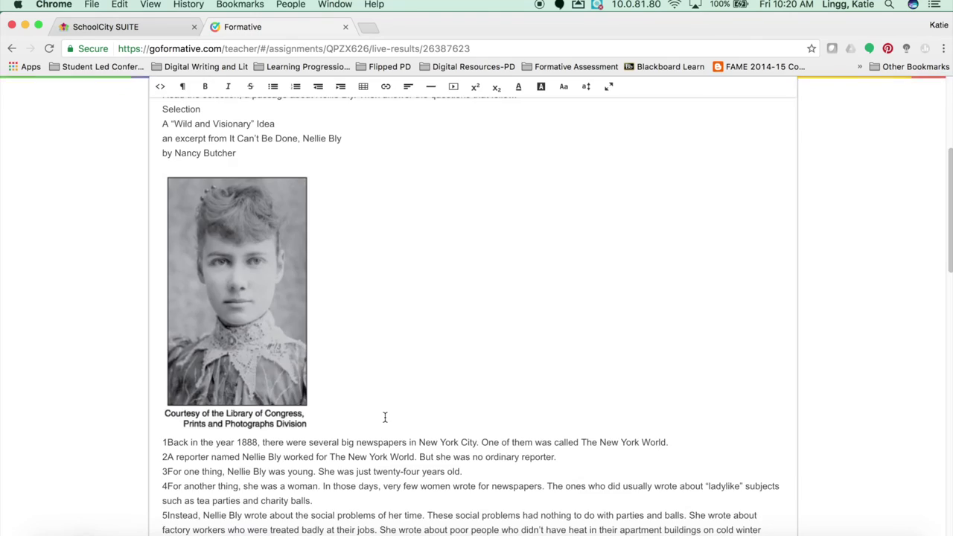
{"action": "scroll", "coordinate": [385, 417], "scroll_direction": "down", "scroll_amount": 15}
{"action": "scroll", "coordinate": [385, 419], "scroll_direction": "up", "scroll_amount": 1}
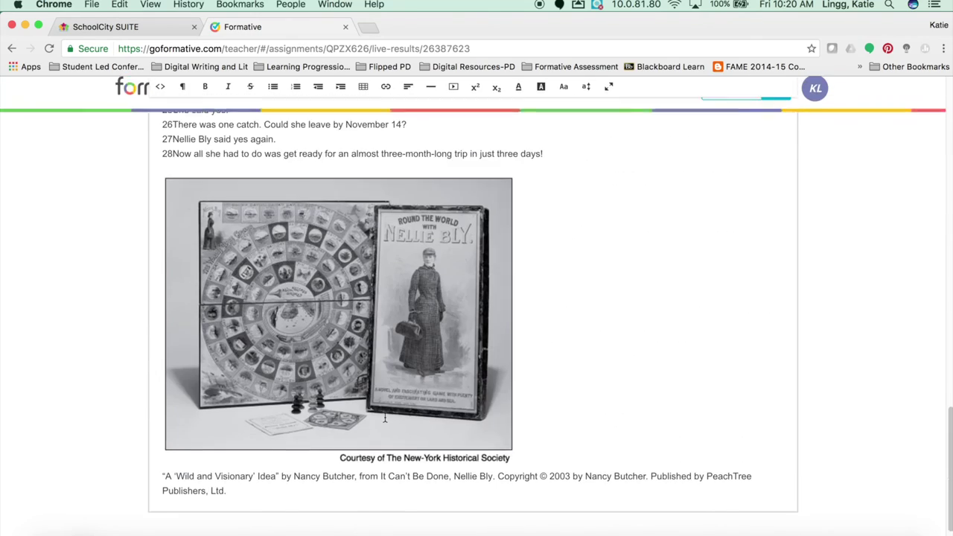
{"action": "scroll", "coordinate": [386, 420], "scroll_direction": "up", "scroll_amount": 20}
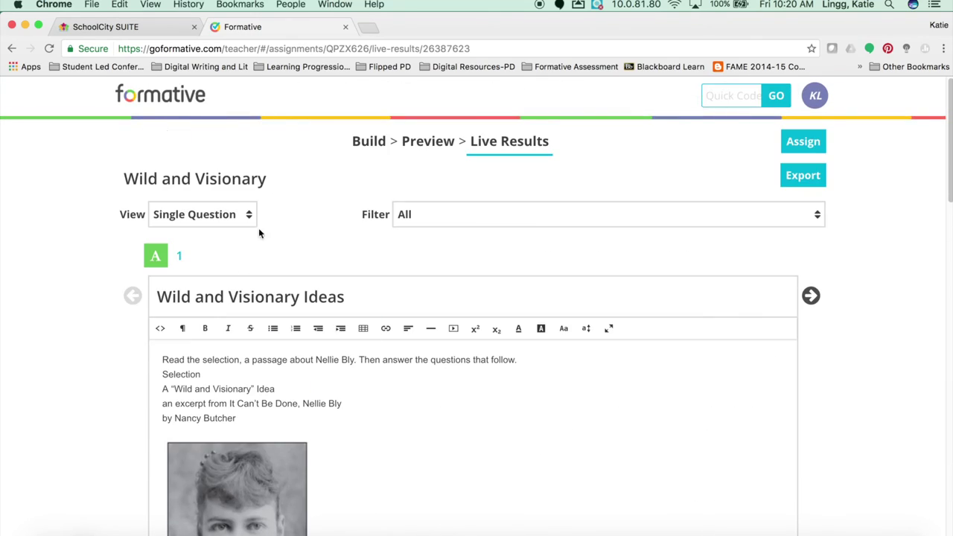
Step: Switch the live results to the Summary view, check the student's short-answer response, and return to the summary
{"action": "left_click", "coordinate": [246, 216]}
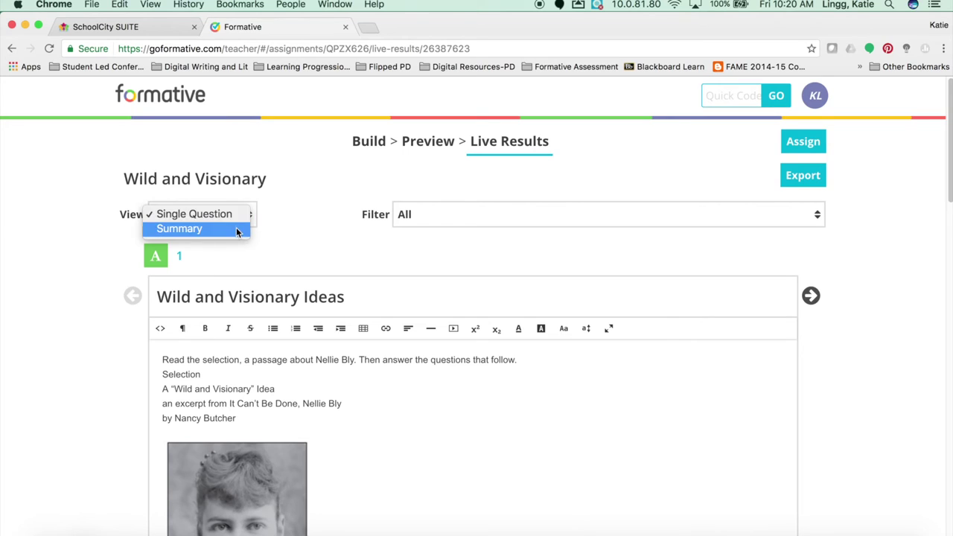
{"action": "left_click", "coordinate": [236, 229]}
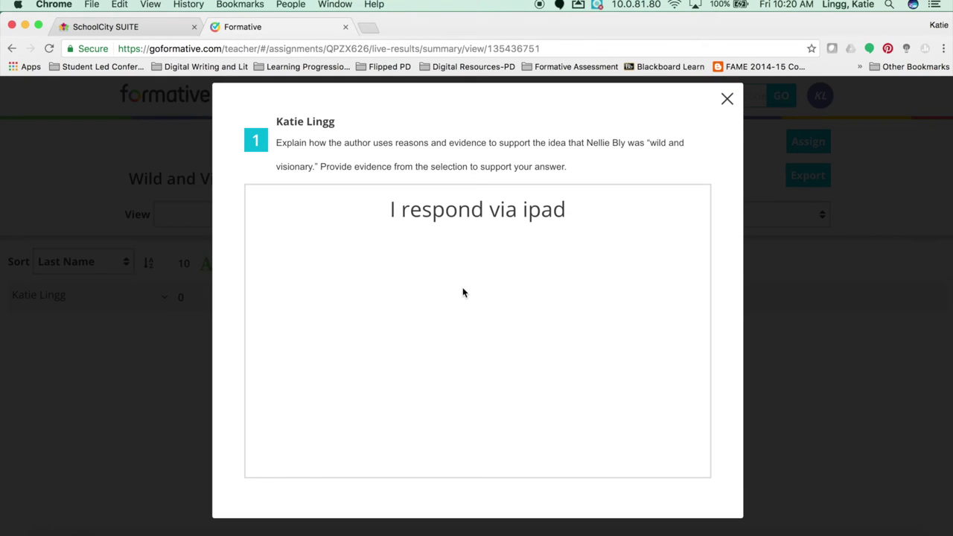
{"action": "key", "text": "Escape"}
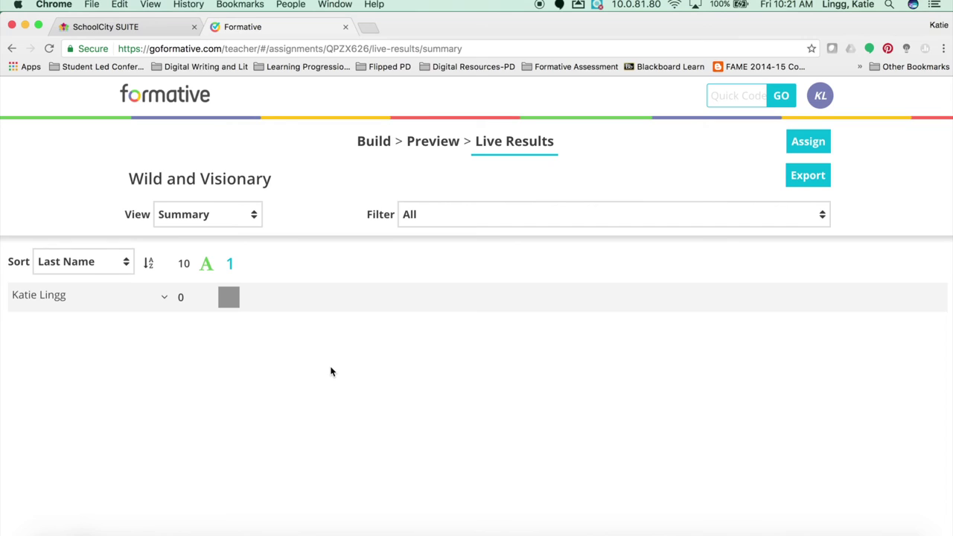